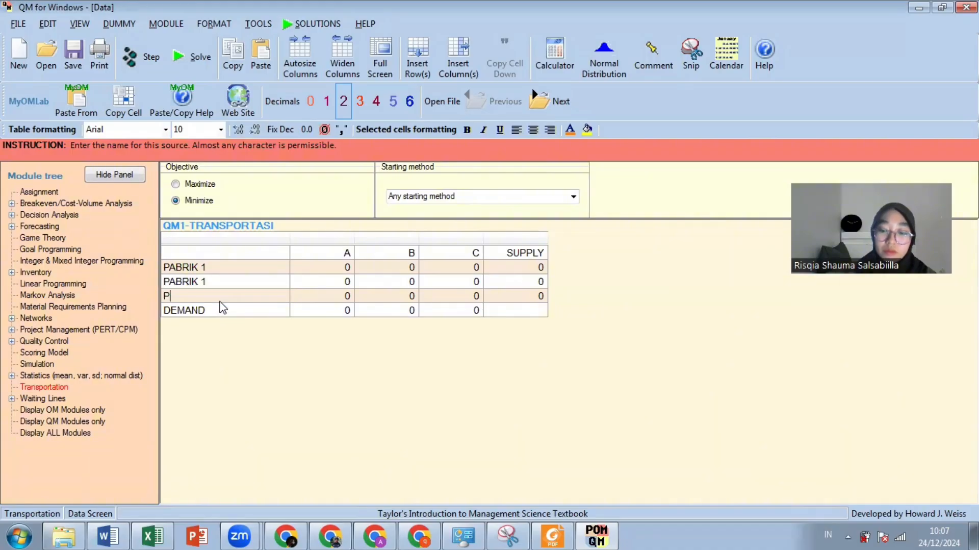
- Name the three destination columns GUDANG A, GUDANG B and GUDANG C
{"action": "left_click", "coordinate": [332, 252]}
{"action": "type", "text": "GUDANG A"}
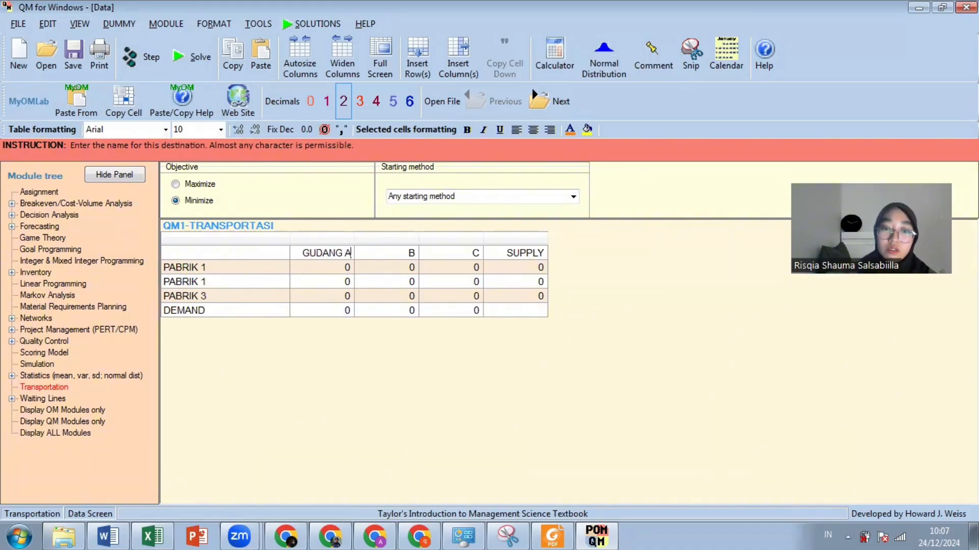
{"action": "left_click", "coordinate": [401, 252]}
{"action": "type", "text": "GUDANG B"}
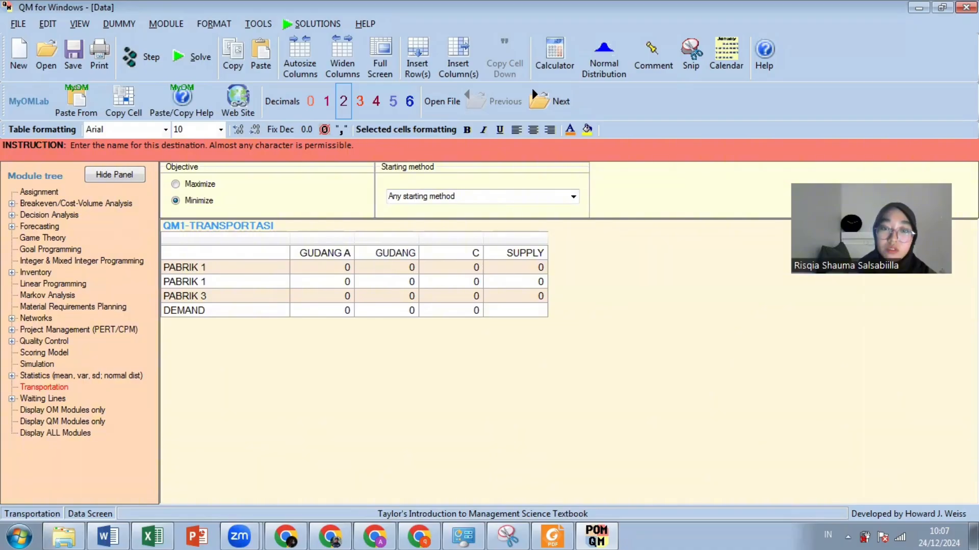
{"action": "left_click", "coordinate": [453, 258]}
{"action": "type", "text": "GUDANG C"}
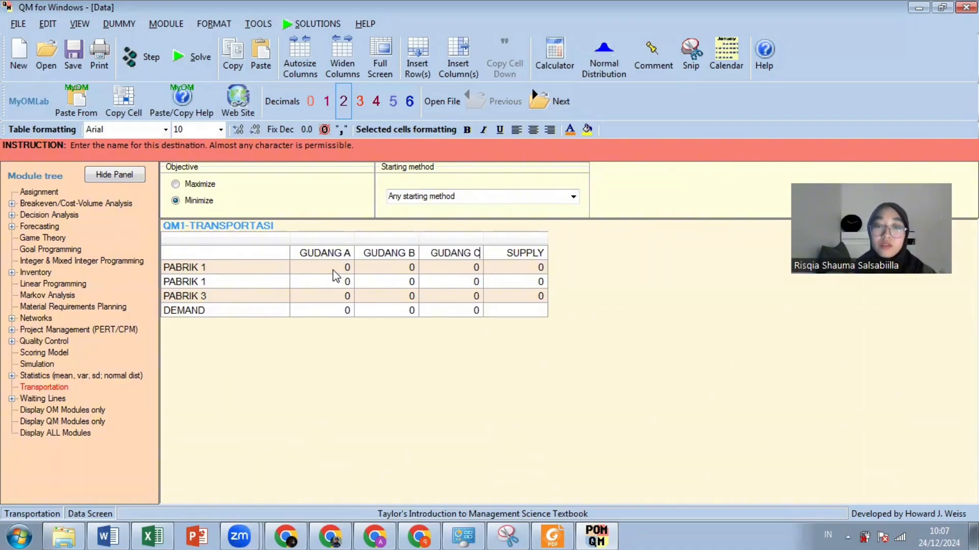
- Fill the first PABRIK row with shipping costs 12, 20 and 16 for GUDANG A, B and C, and a supply of 90
{"action": "left_click", "coordinate": [334, 271]}
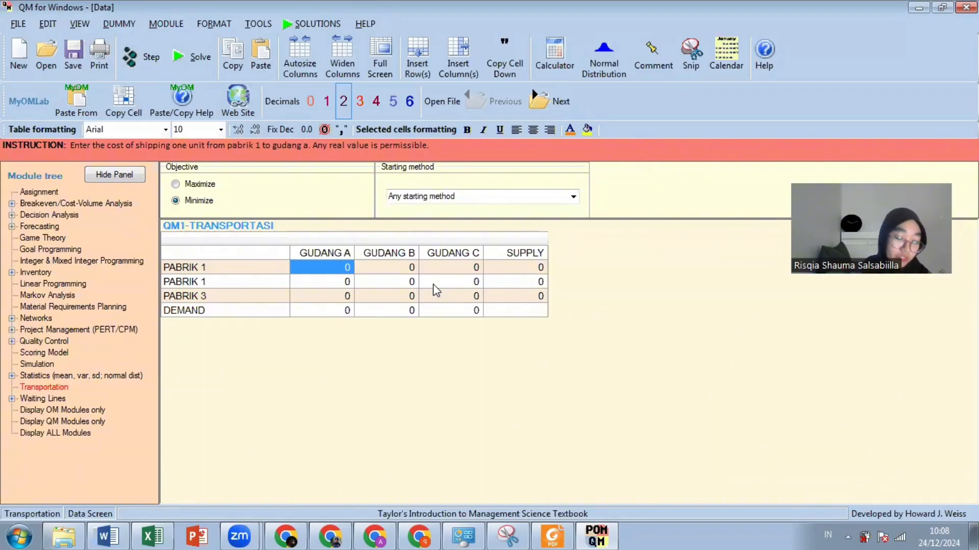
{"action": "type", "text": "12"}
{"action": "key", "text": "Tab"}
{"action": "type", "text": "20"}
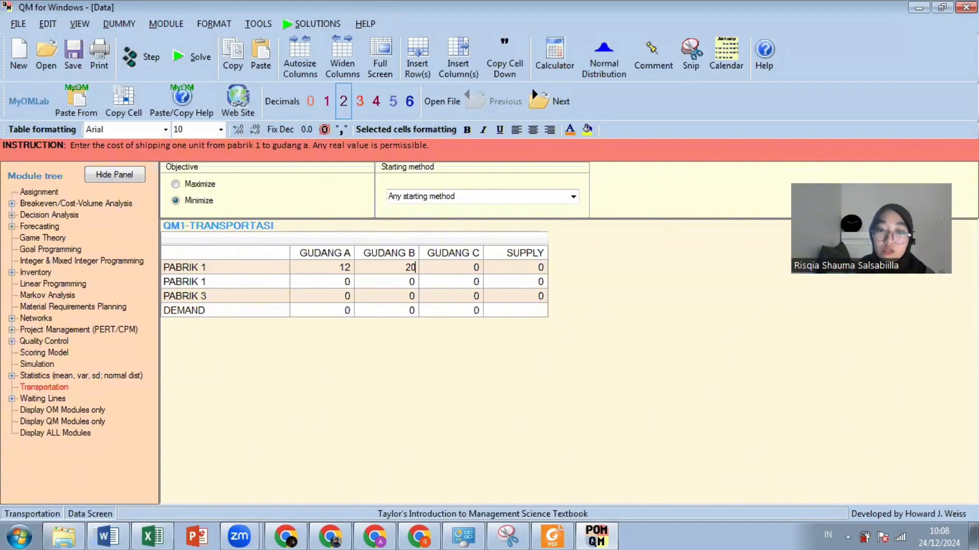
{"action": "key", "text": "Tab"}
{"action": "type", "text": "16"}
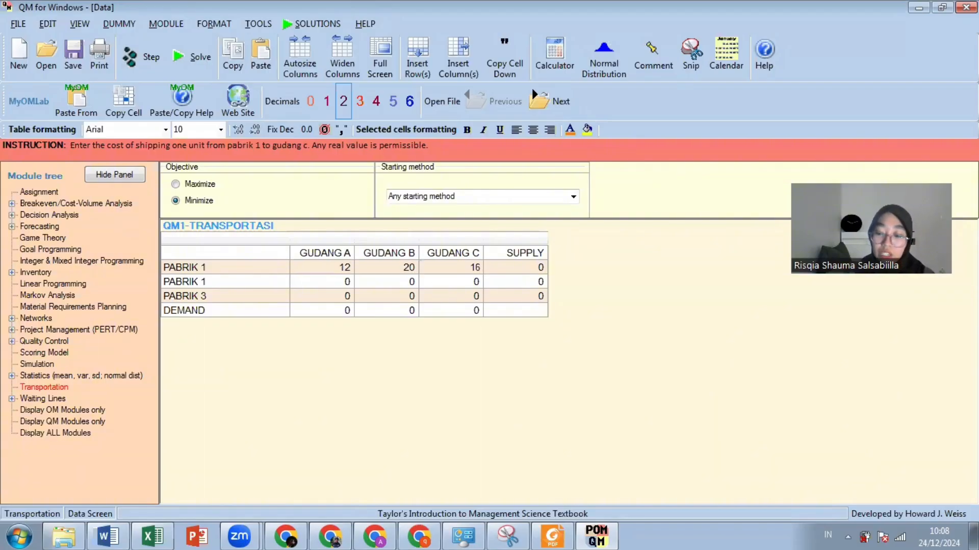
{"action": "key", "text": "Tab"}
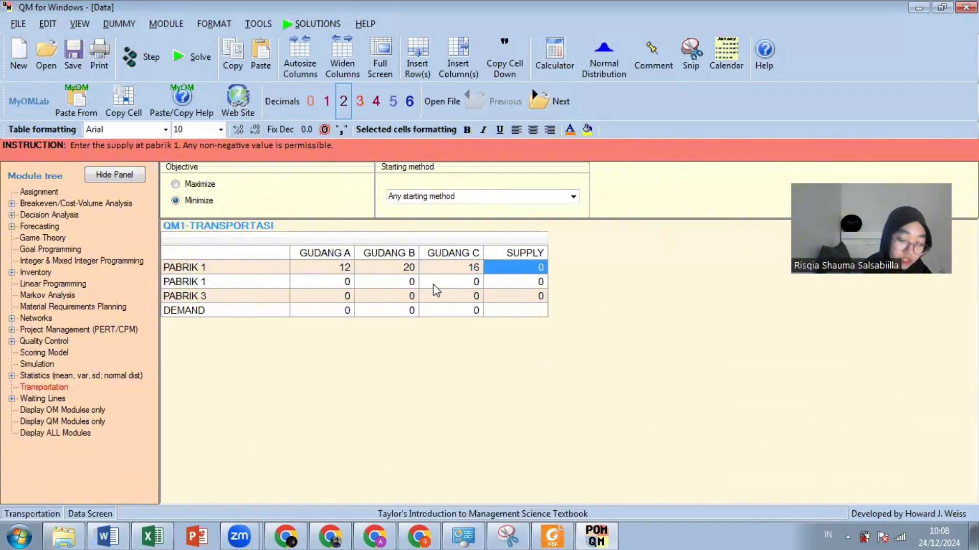
{"action": "type", "text": "90"}
- Fill the second PABRIK row with shipping costs 24, 18 and 12 for GUDANG A, B and C, and a supply of 98
{"action": "left_click", "coordinate": [351, 284]}
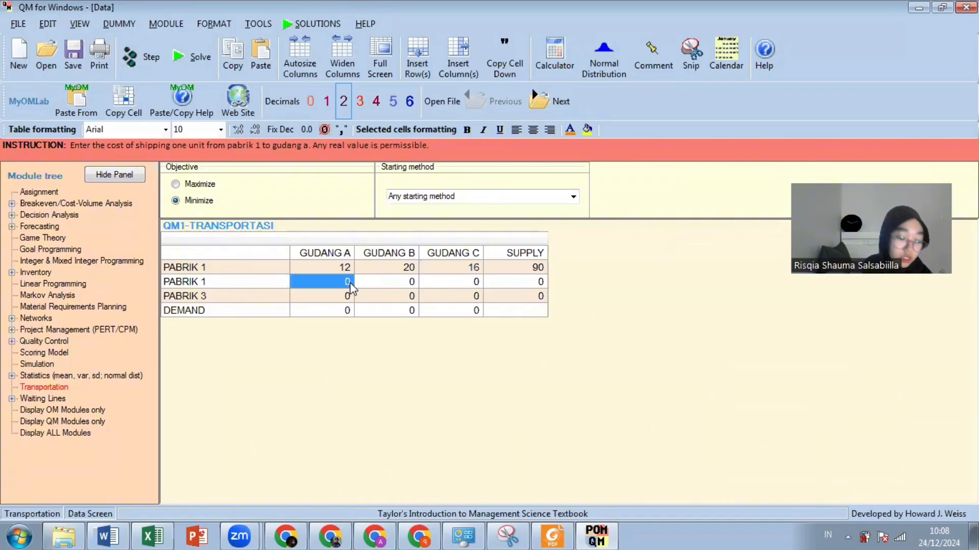
{"action": "type", "text": "24"}
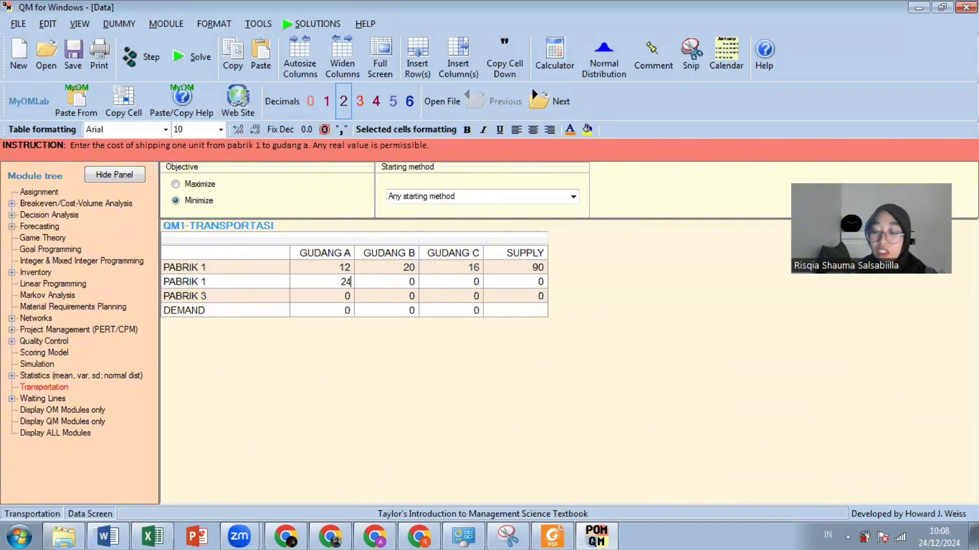
{"action": "key", "text": "Tab"}
{"action": "type", "text": "18"}
{"action": "key", "text": "Tab"}
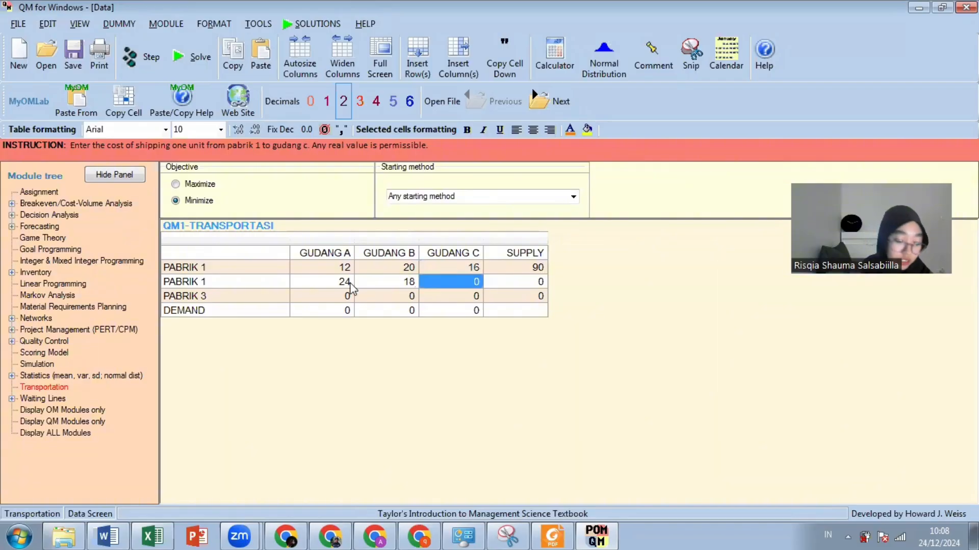
{"action": "type", "text": "12"}
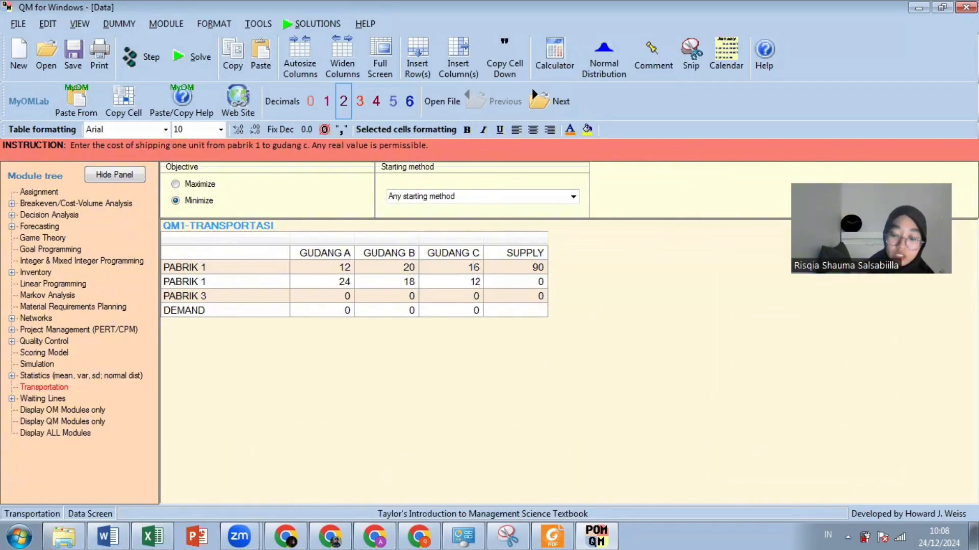
{"action": "key", "text": "Tab"}
{"action": "type", "text": "98"}
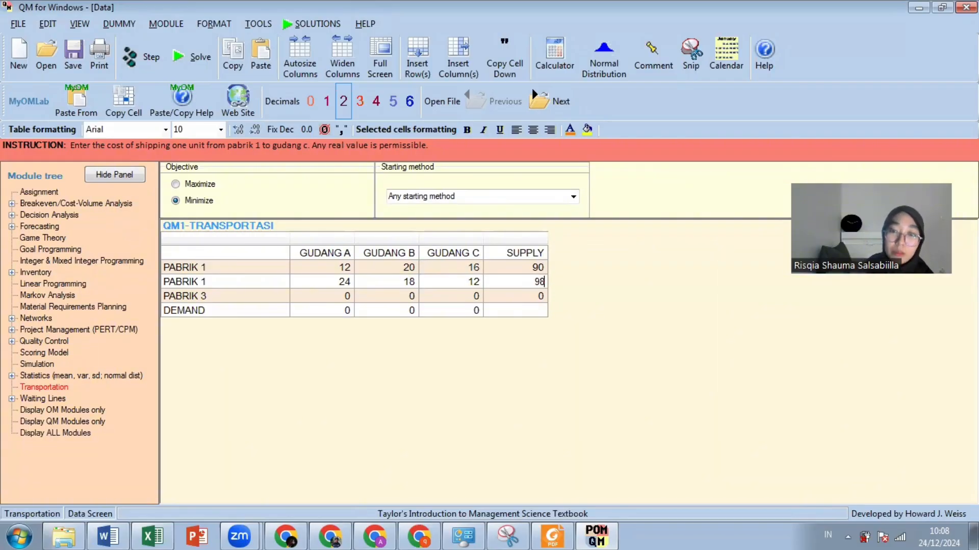
- Fill the PABRIK 3 row with shipping costs 10, 12 and 20 for GUDANG A, B and C, and a supply of 112
{"action": "left_click", "coordinate": [311, 299]}
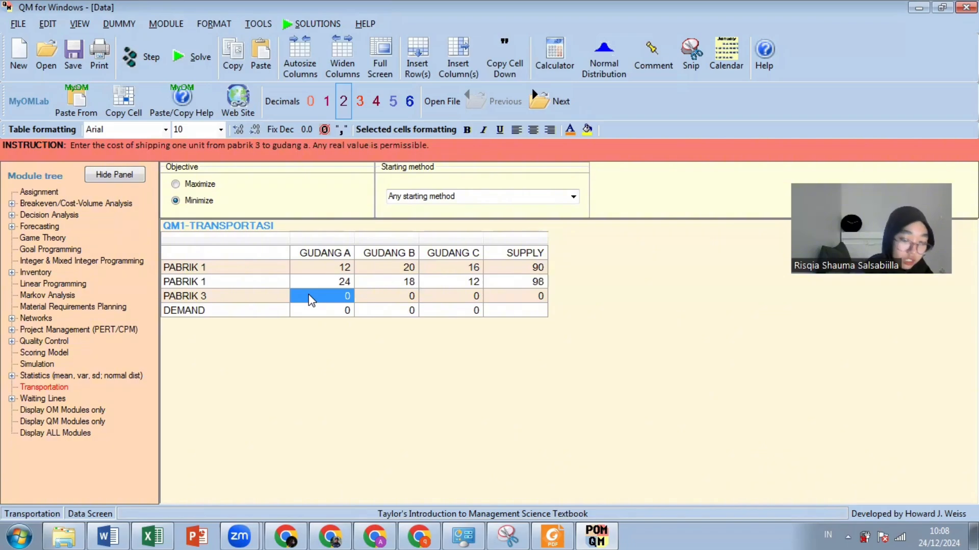
{"action": "type", "text": "10"}
{"action": "key", "text": "Tab"}
{"action": "type", "text": "12"}
{"action": "key", "text": "Tab"}
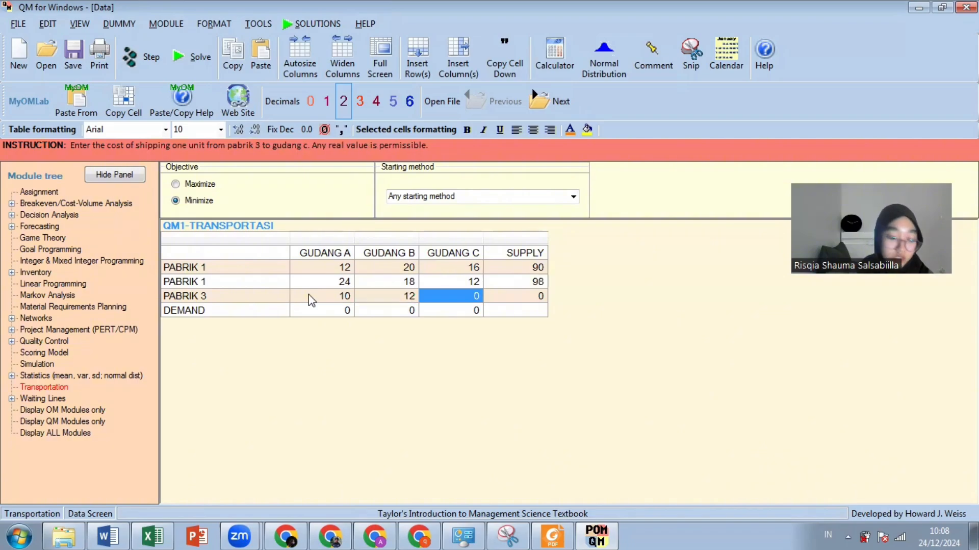
{"action": "type", "text": "20"}
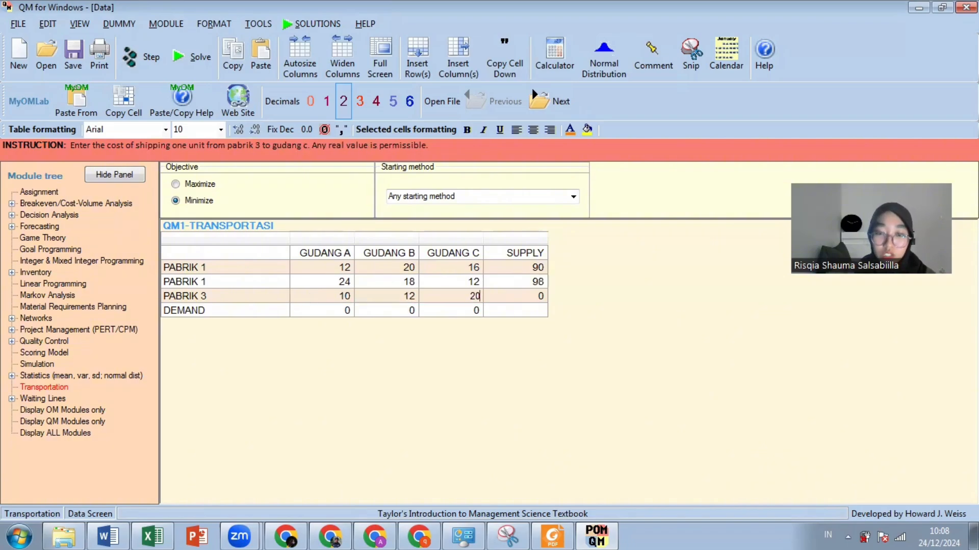
{"action": "key", "text": "Tab"}
{"action": "type", "text": "112"}
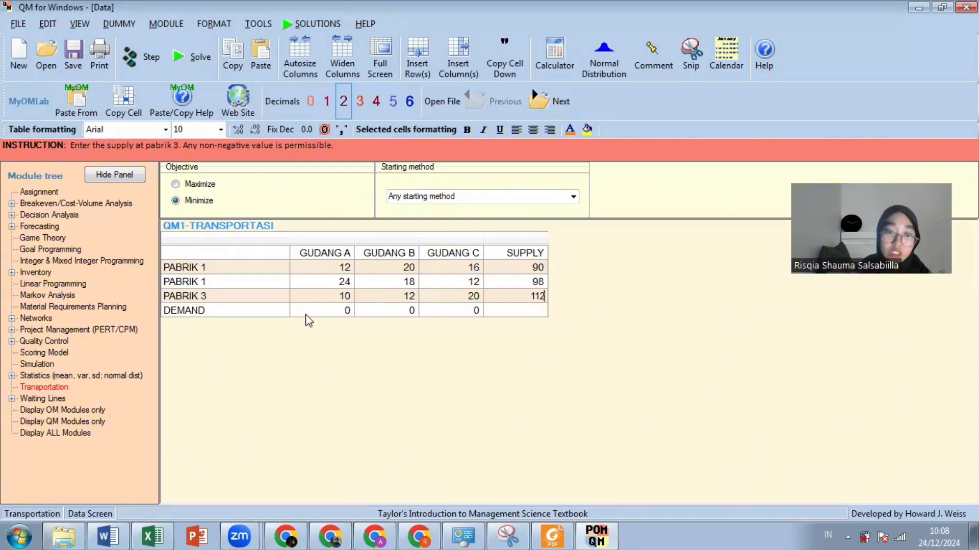
- Set the demand to 84 for GUDANG A, 120 for GUDANG B and 96 for GUDANG C
{"action": "key", "text": "Tab"}
{"action": "type", "text": "84"}
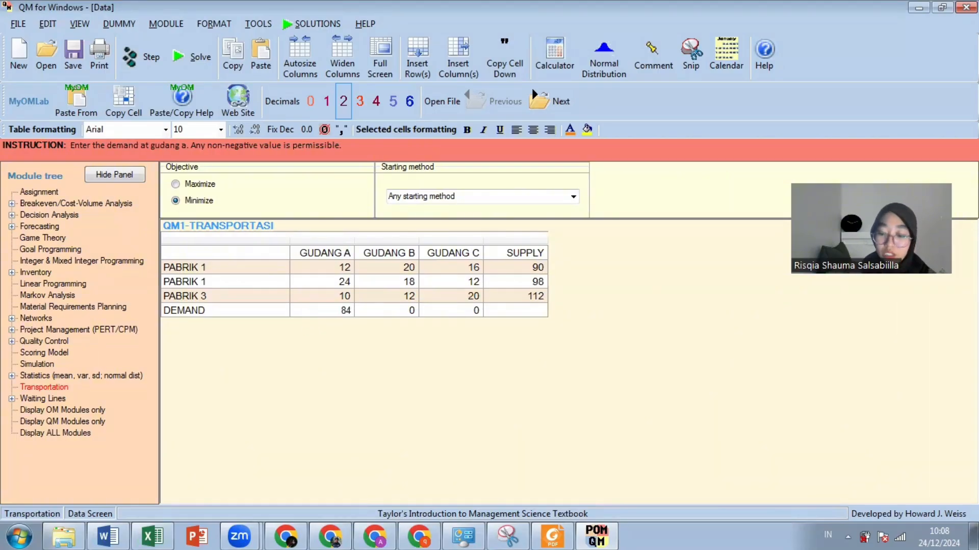
{"action": "key", "text": "Tab"}
{"action": "type", "text": "120"}
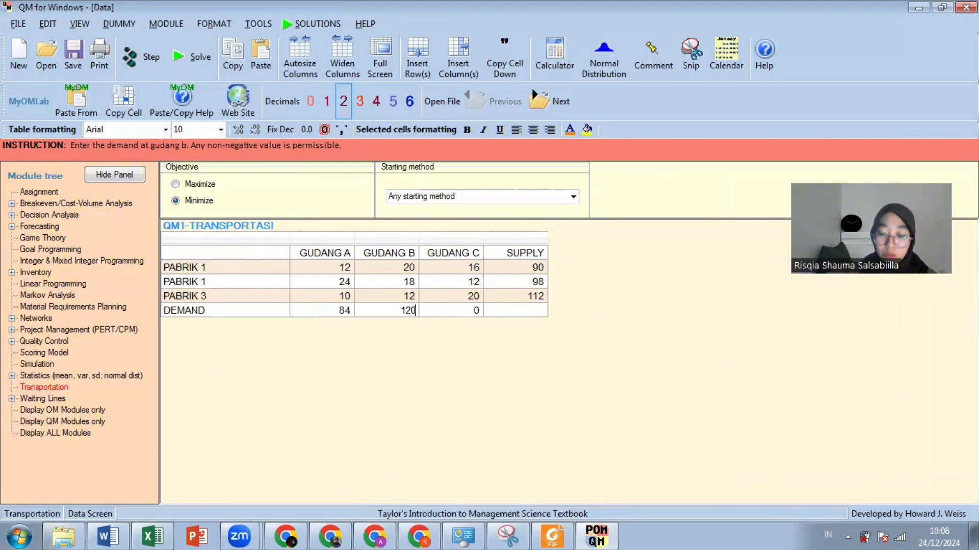
{"action": "key", "text": "Tab"}
{"action": "type", "text": "96"}
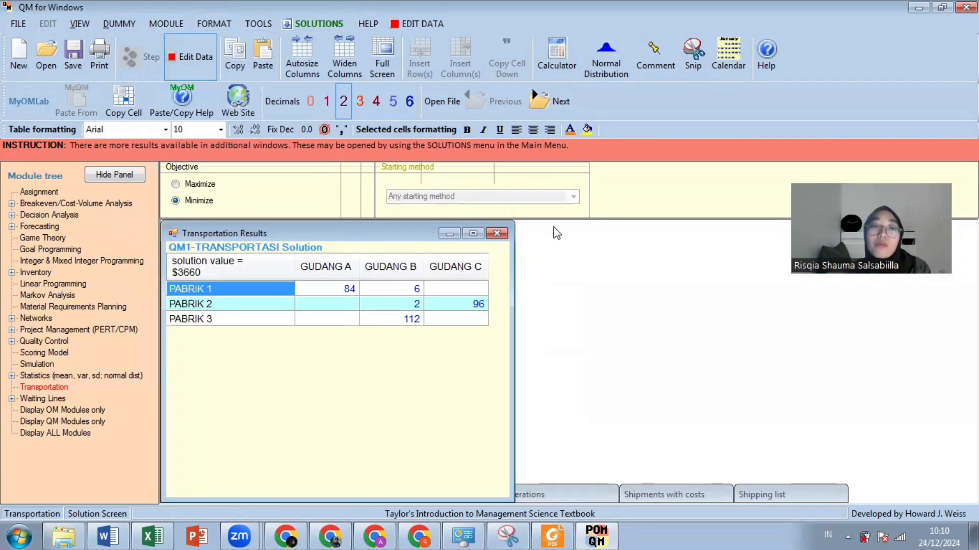
- Solve the transportation problem again from its data table and open the Final Solution Table, Shipments with costs and Shipping list results
{"action": "left_click", "coordinate": [195, 63]}
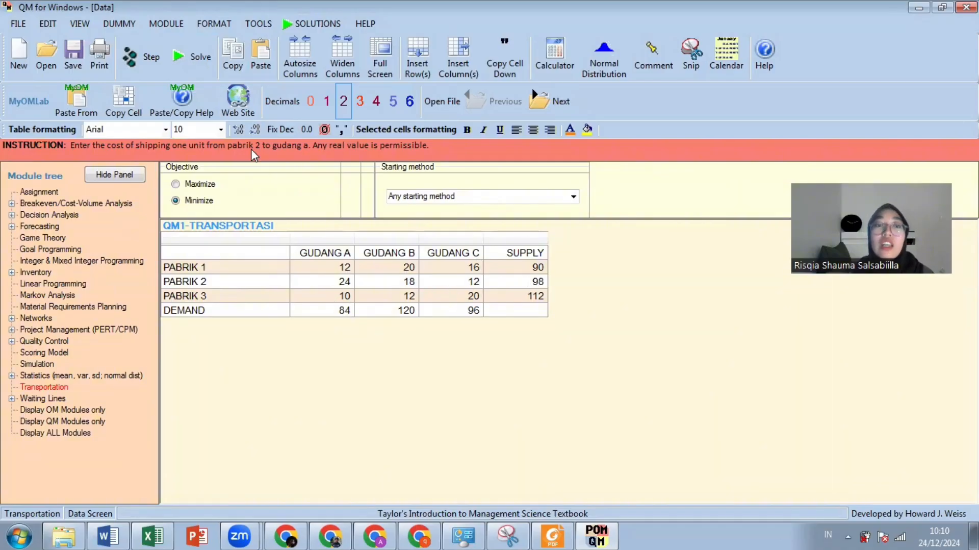
{"action": "left_click", "coordinate": [185, 66]}
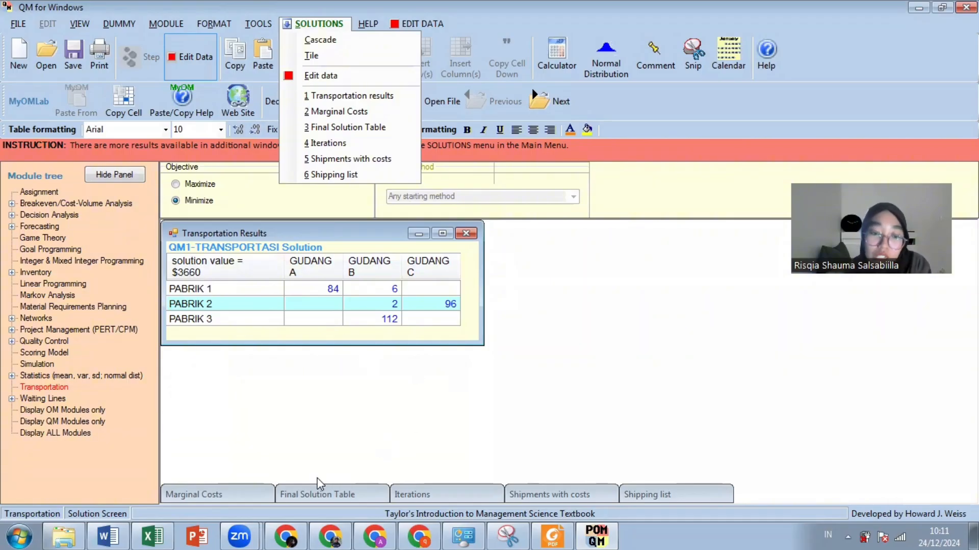
{"action": "left_click", "coordinate": [298, 491]}
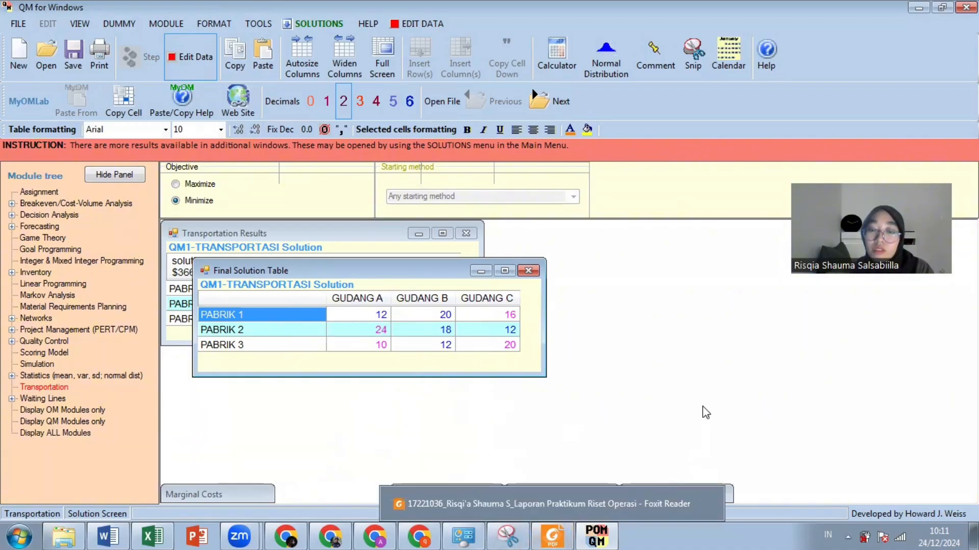
{"action": "left_click", "coordinate": [641, 494]}
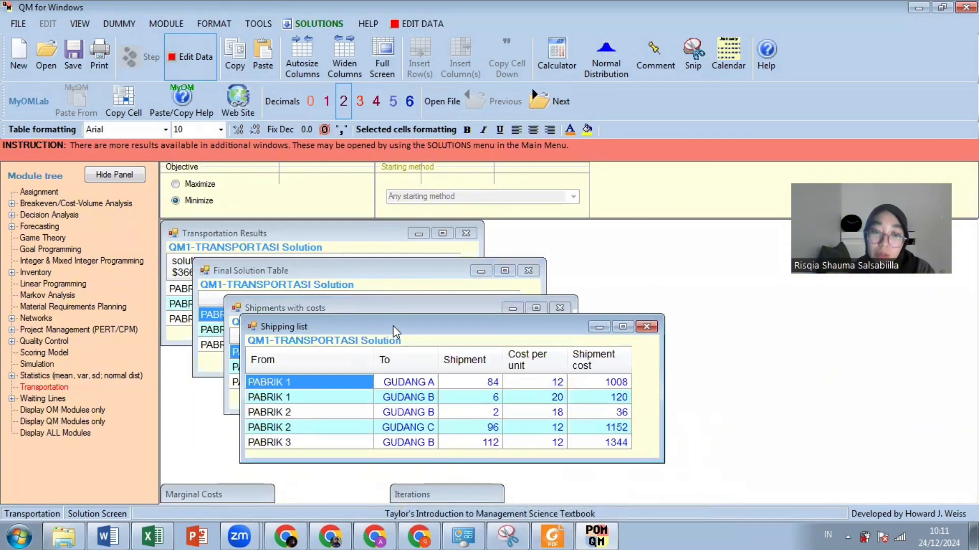
{"action": "left_click_drag", "start_coordinate": [393, 330], "coordinate": [387, 280]}
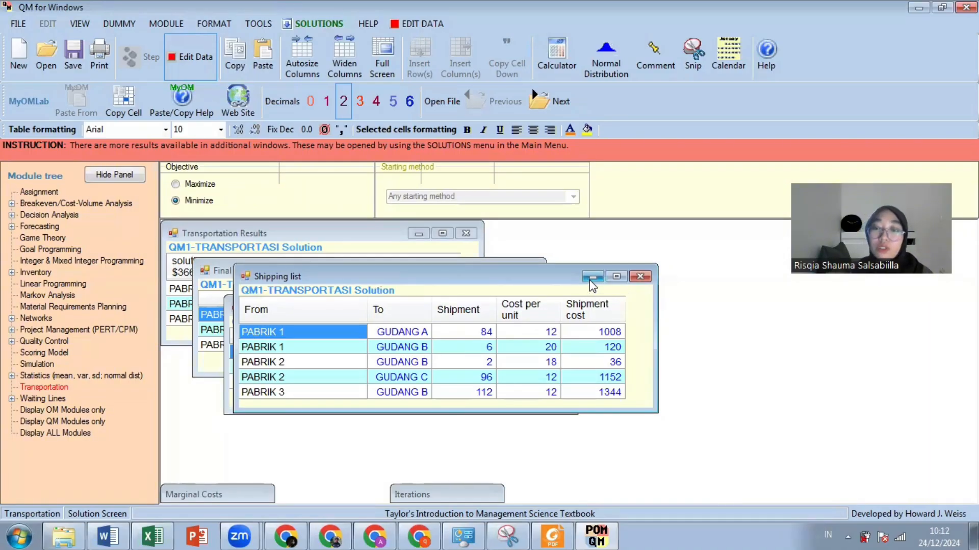
- Close the Shipping list, Shipments with costs and Final Solution Table result windows
{"action": "left_click", "coordinate": [640, 276]}
{"action": "left_click", "coordinate": [566, 309]}
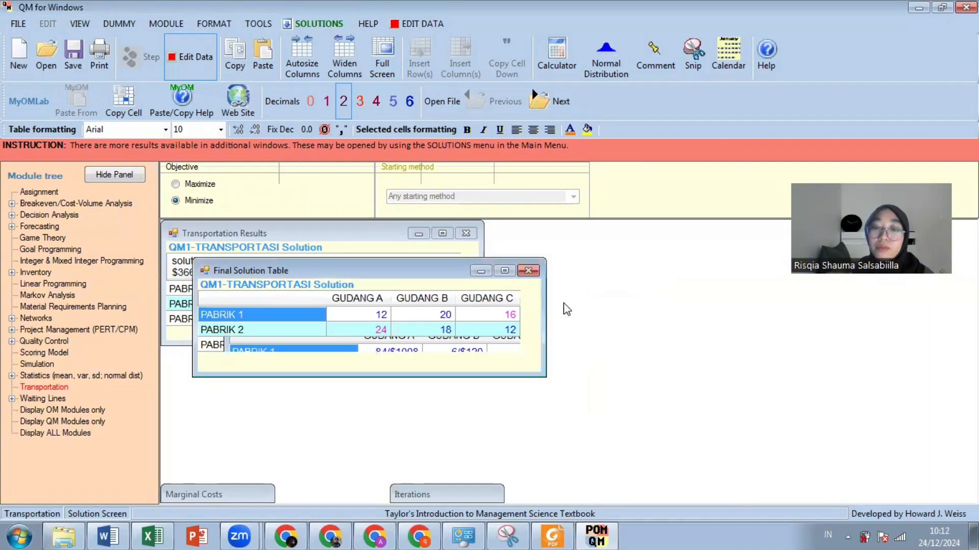
{"action": "left_click", "coordinate": [537, 274]}
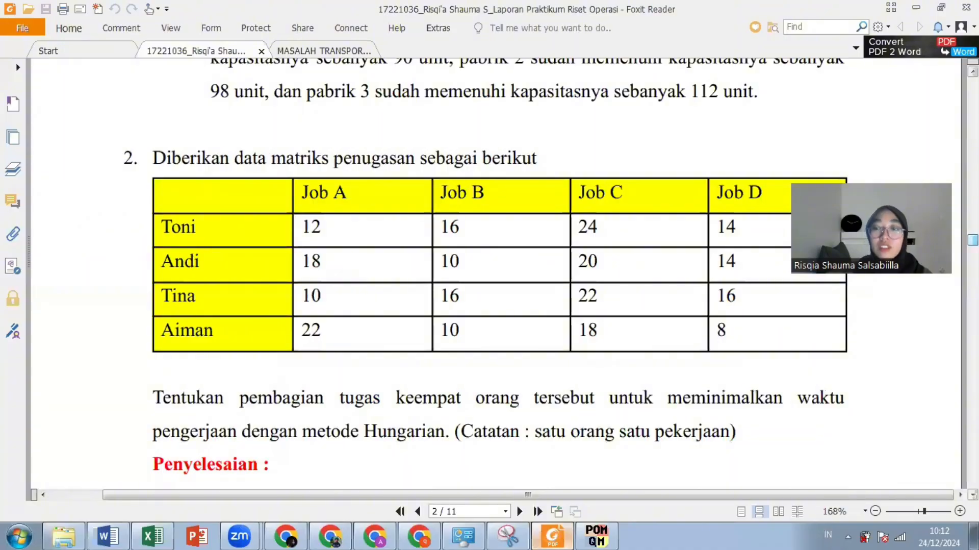
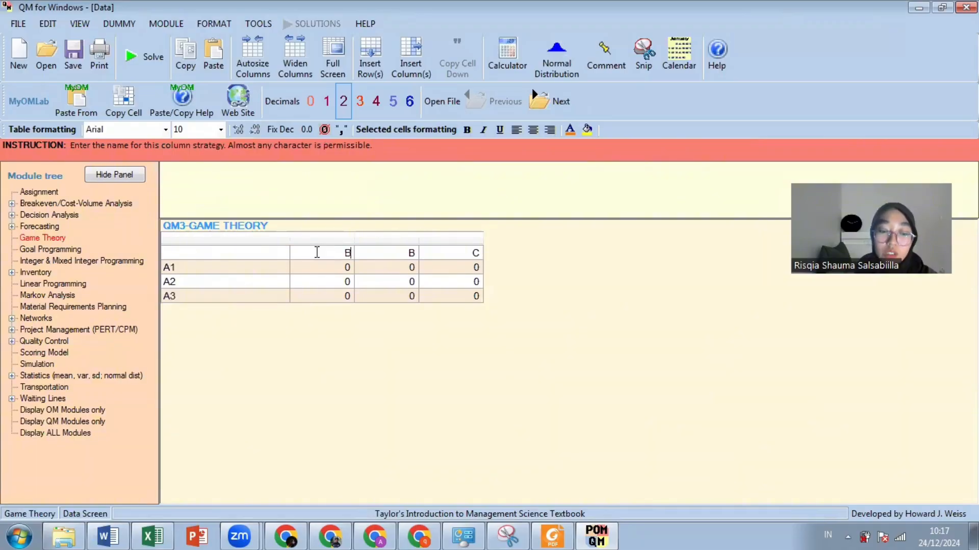
- Name the second and third column strategies B2 and B3 in the game theory table
{"action": "left_click", "coordinate": [373, 256]}
{"action": "type", "text": "B2"}
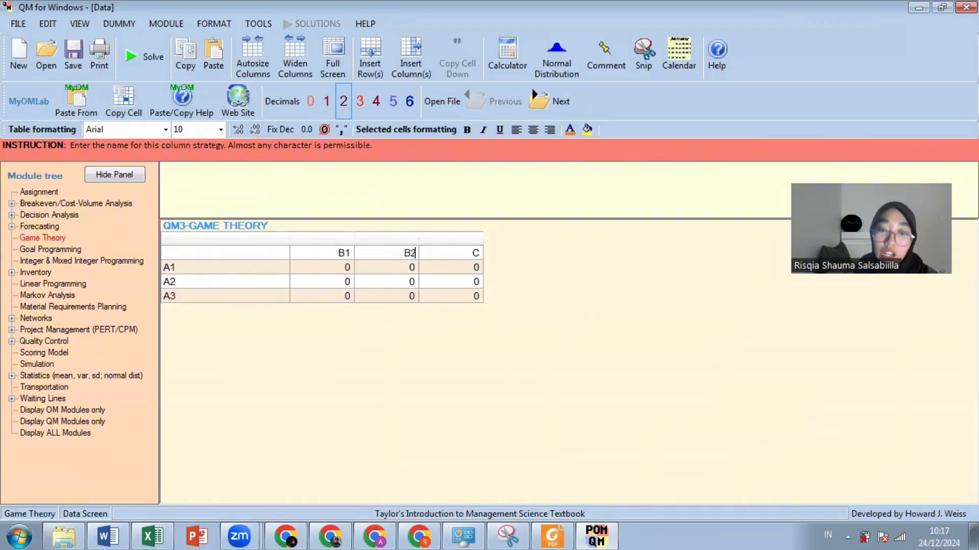
{"action": "left_click", "coordinate": [427, 253]}
{"action": "type", "text": "B3"}
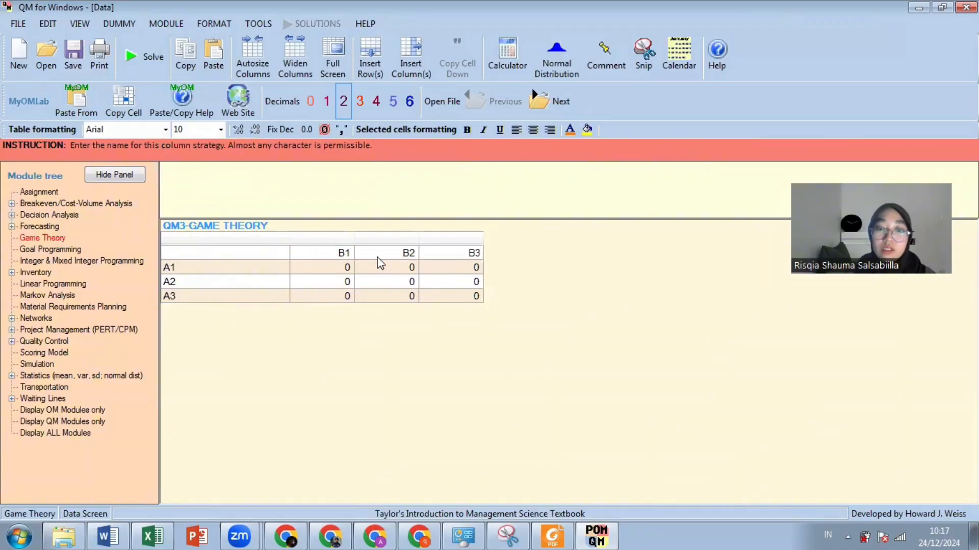
- Enter the A1 row payoffs as -3 under B1 and -2 under B2
{"action": "left_click", "coordinate": [342, 267]}
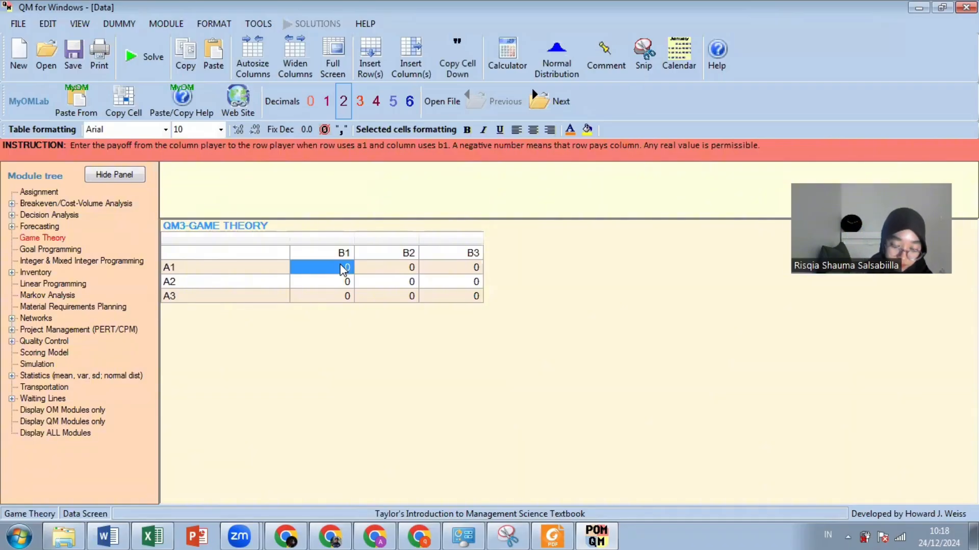
{"action": "type", "text": "-3"}
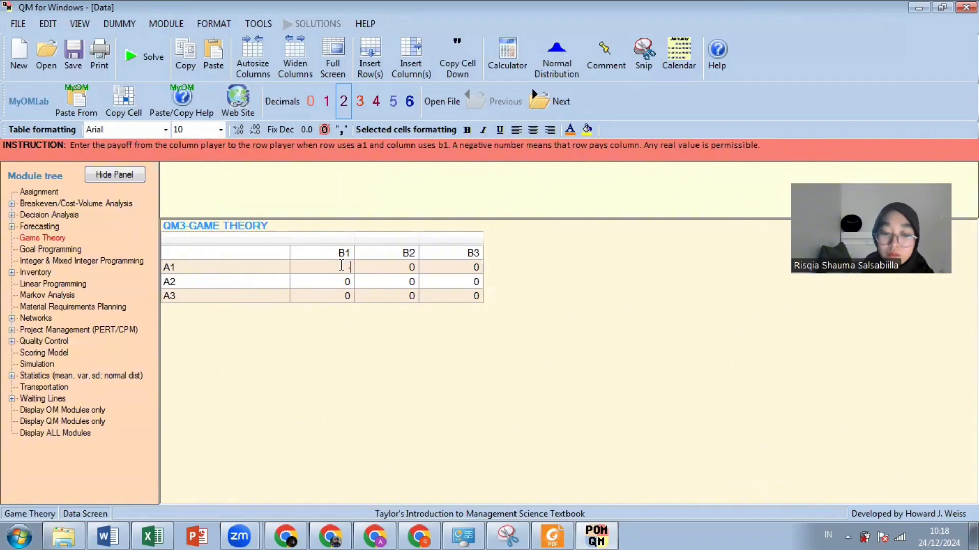
{"action": "key", "text": "Tab"}
{"action": "type", "text": "-3"}
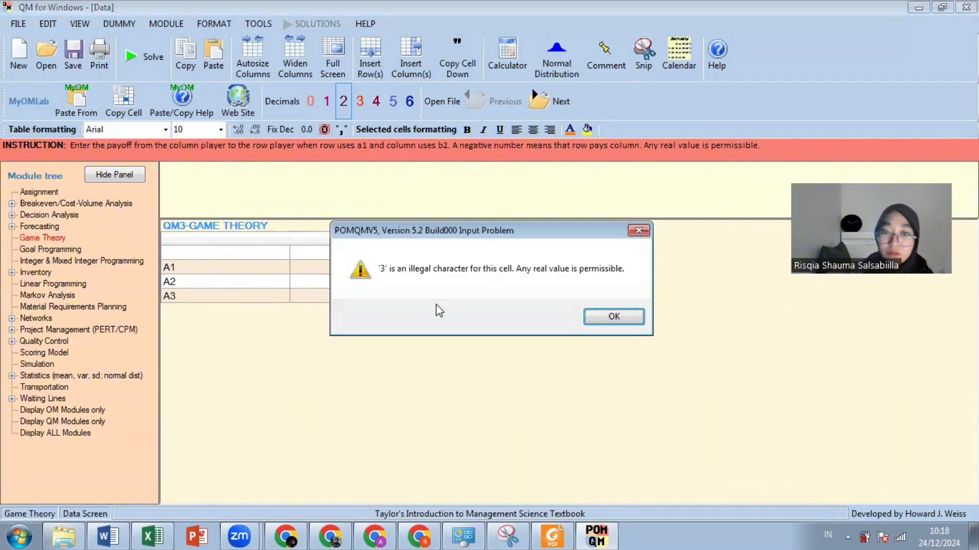
{"action": "left_click", "coordinate": [600, 319]}
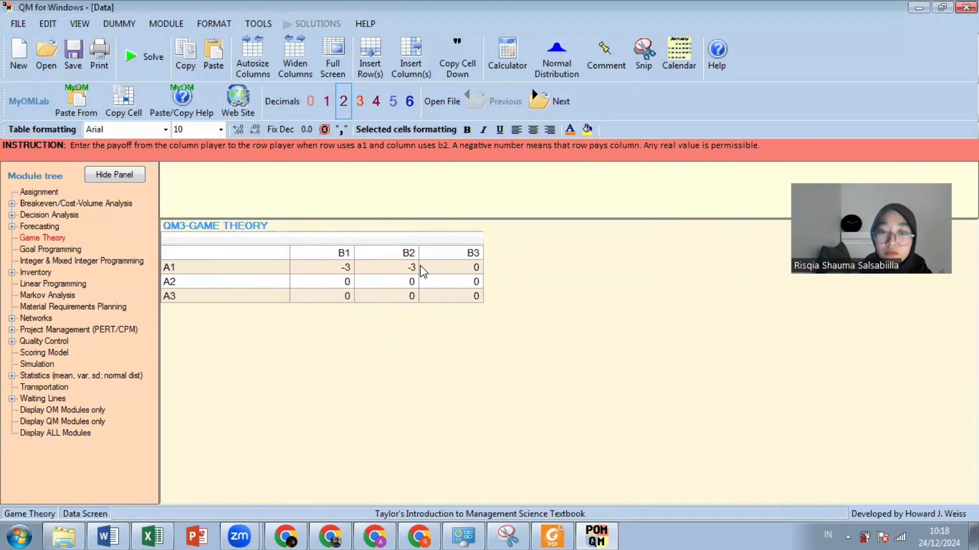
{"action": "key", "text": "BackSpace"}
{"action": "key", "text": "BackSpace"}
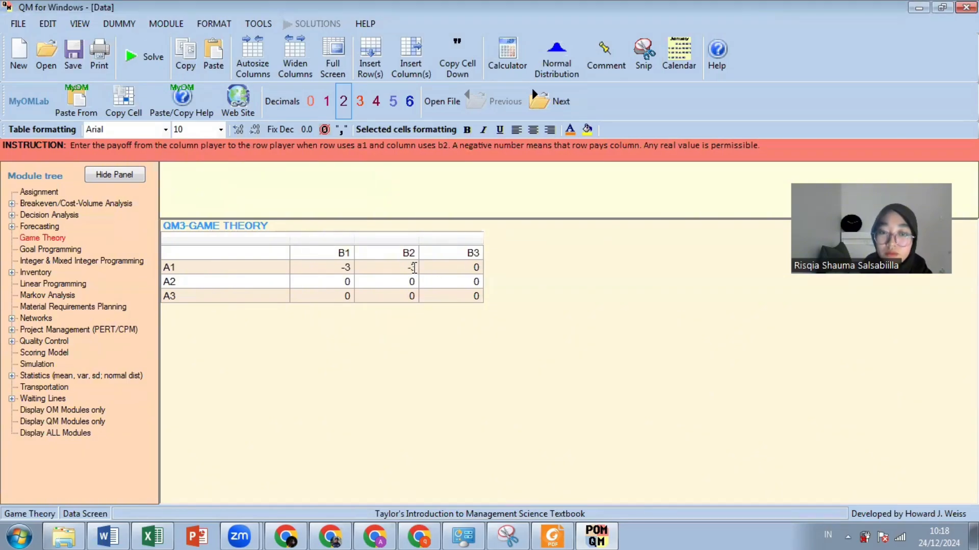
{"action": "type", "text": "-2"}
{"action": "key", "text": "Return"}
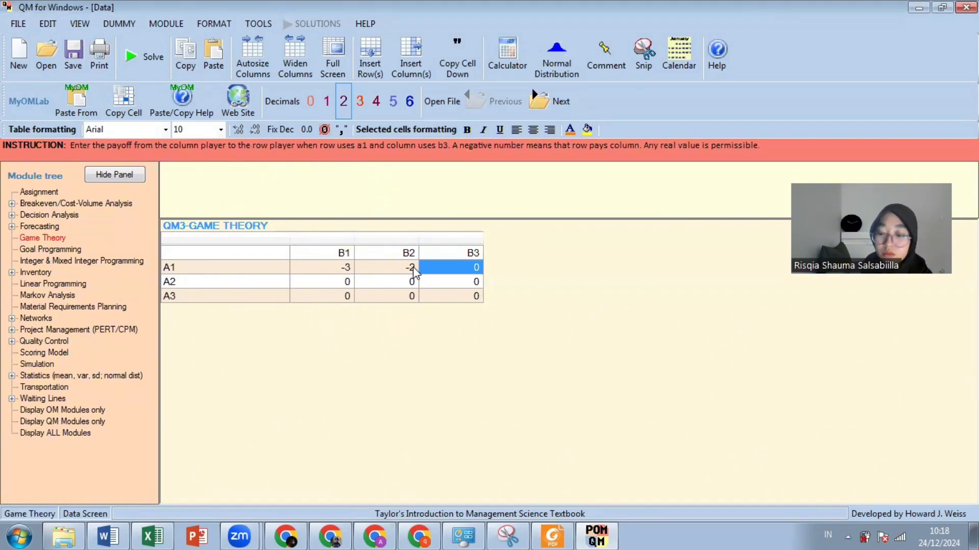
- Enter the payoff 6 for A1 under B3 and 2 for A2 under both B1 and B3
{"action": "type", "text": "6"}
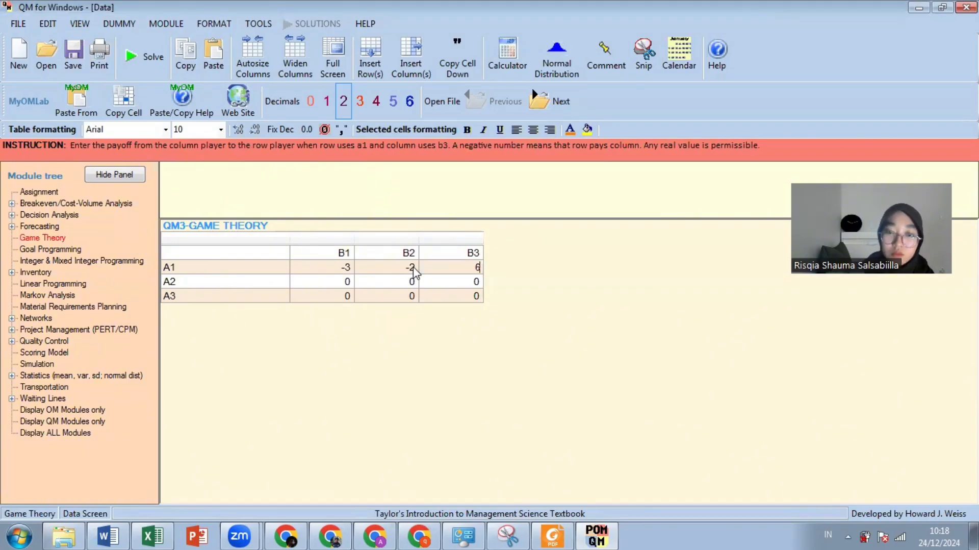
{"action": "left_click", "coordinate": [348, 285]}
{"action": "key", "text": "Return"}
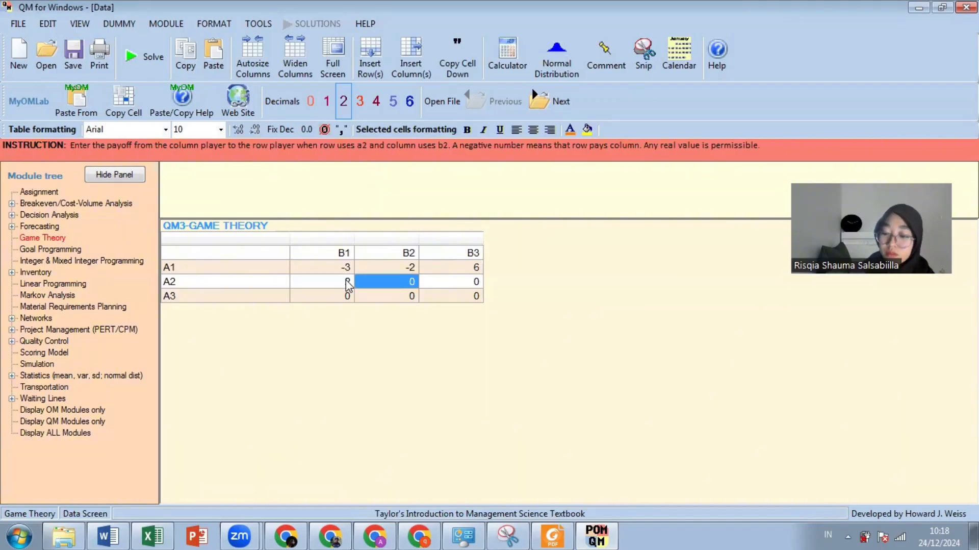
{"action": "key", "text": "Return"}
{"action": "type", "text": "2"}
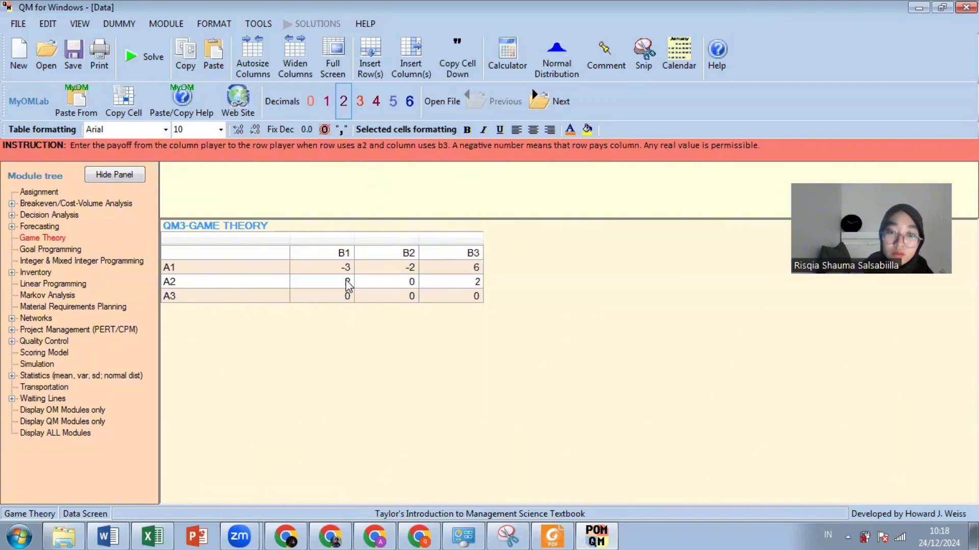
{"action": "left_click", "coordinate": [347, 285]}
{"action": "type", "text": "2"}
- Fill the A3 row payoffs with 5 under B1, -2 under B2 and -4 under B3
{"action": "left_click", "coordinate": [348, 297]}
{"action": "type", "text": "5"}
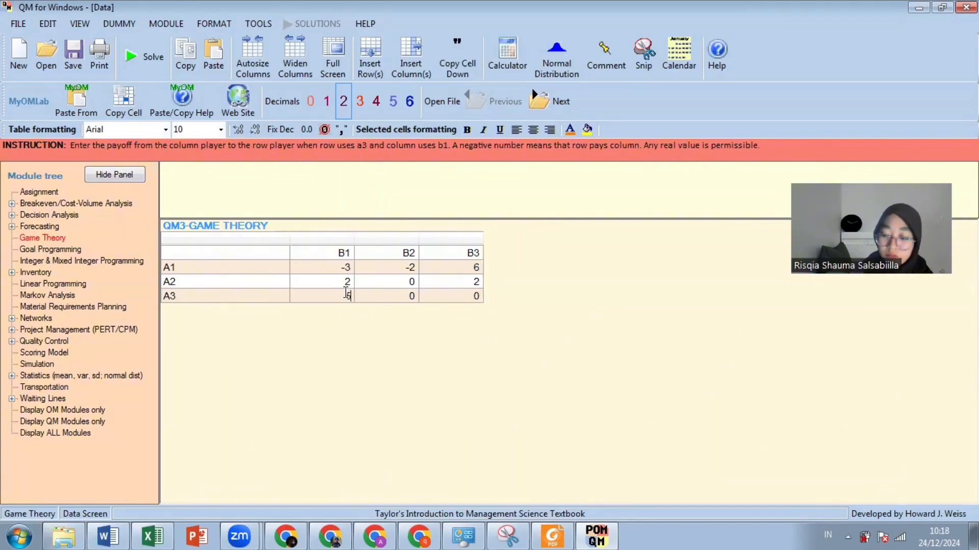
{"action": "key", "text": "Return"}
{"action": "type", "text": "-2"}
{"action": "key", "text": "Return"}
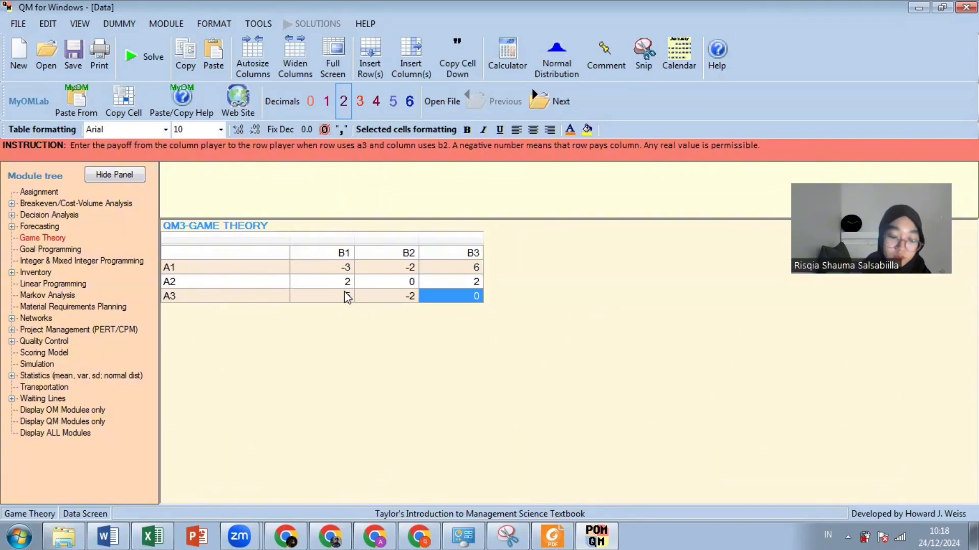
{"action": "type", "text": "-4"}
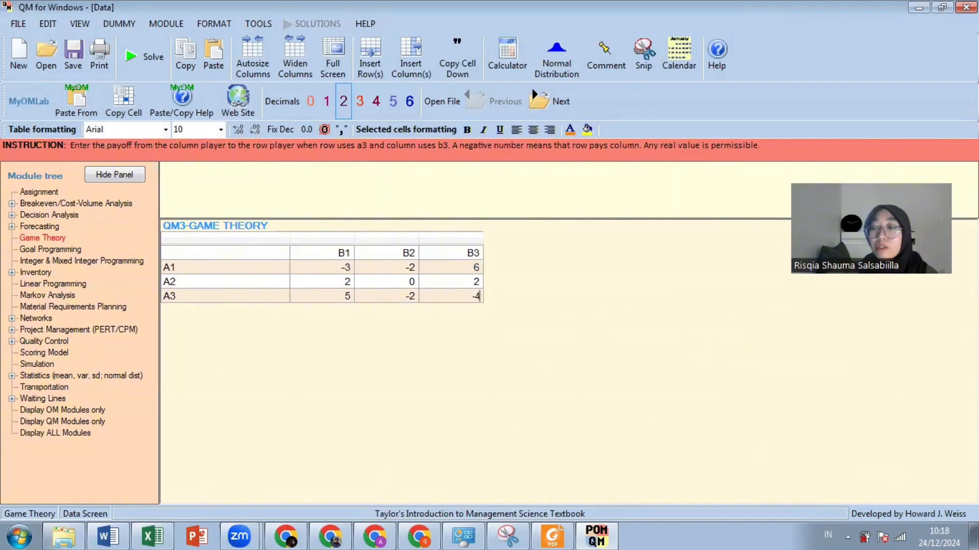
- Solve the game theory problem and open the Maximin/Minimax results, moving that window up over the Game Theory Results
{"action": "left_click", "coordinate": [153, 71]}
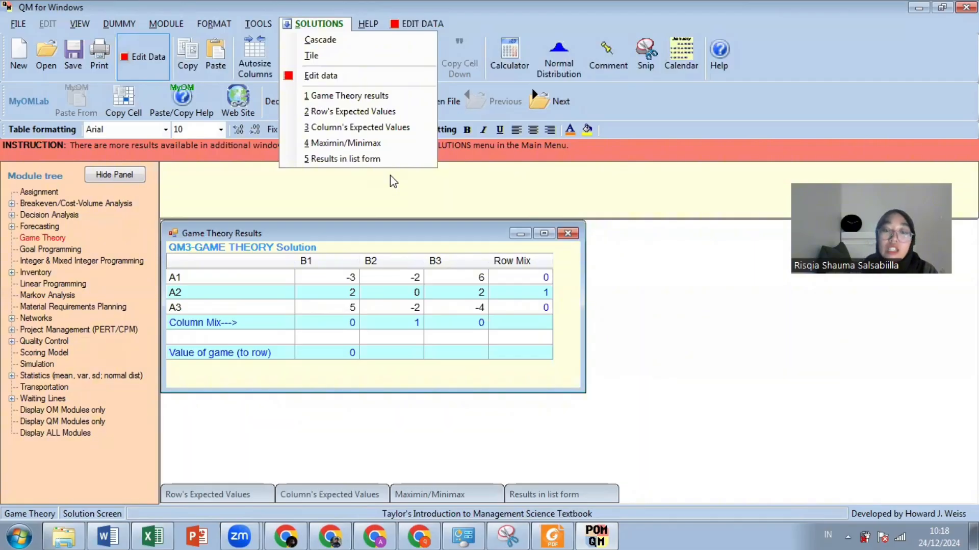
{"action": "left_click", "coordinate": [418, 493]}
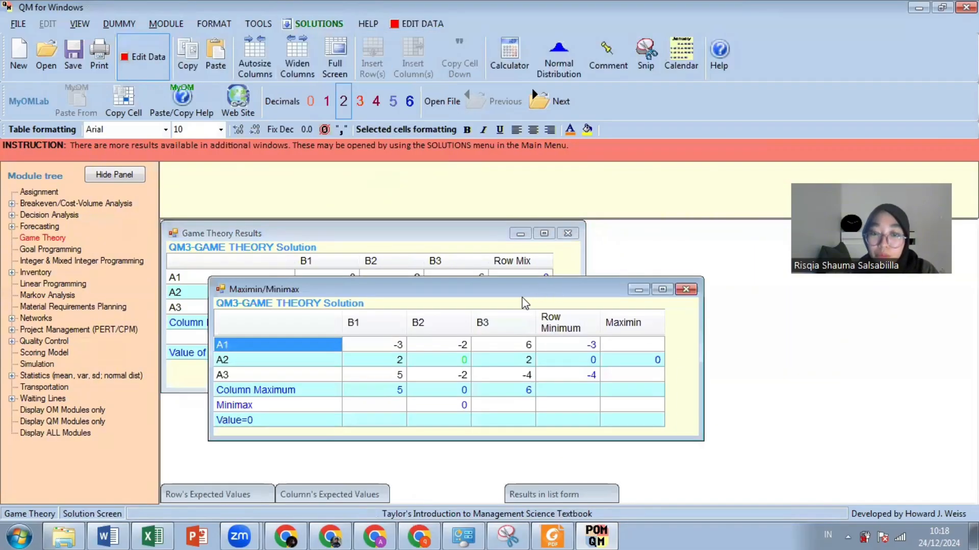
{"action": "left_click_drag", "start_coordinate": [522, 298], "coordinate": [520, 245]}
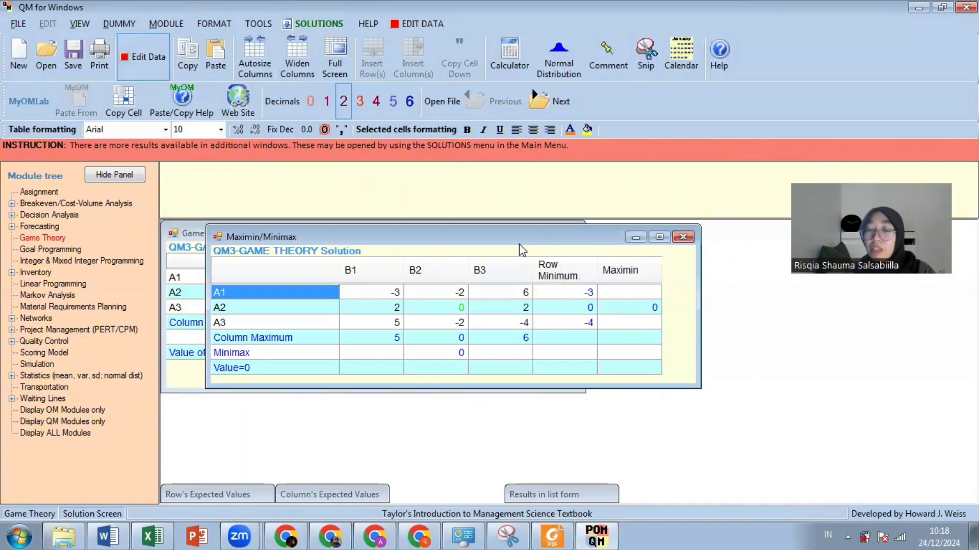